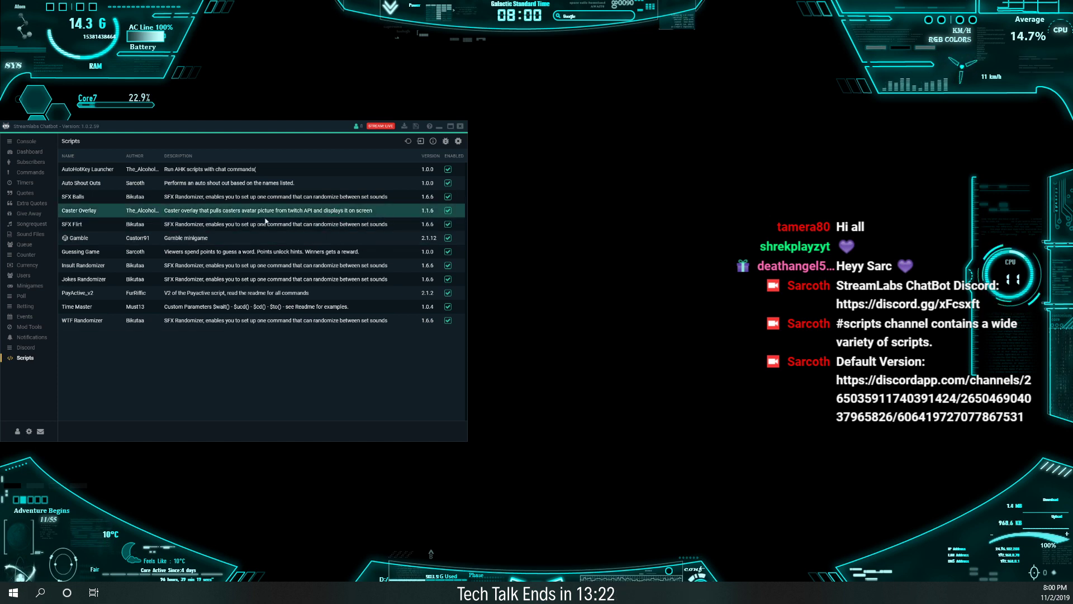
Open the Caster Overlay script's settings, showing command !so with Regular permission.
click(198, 210)
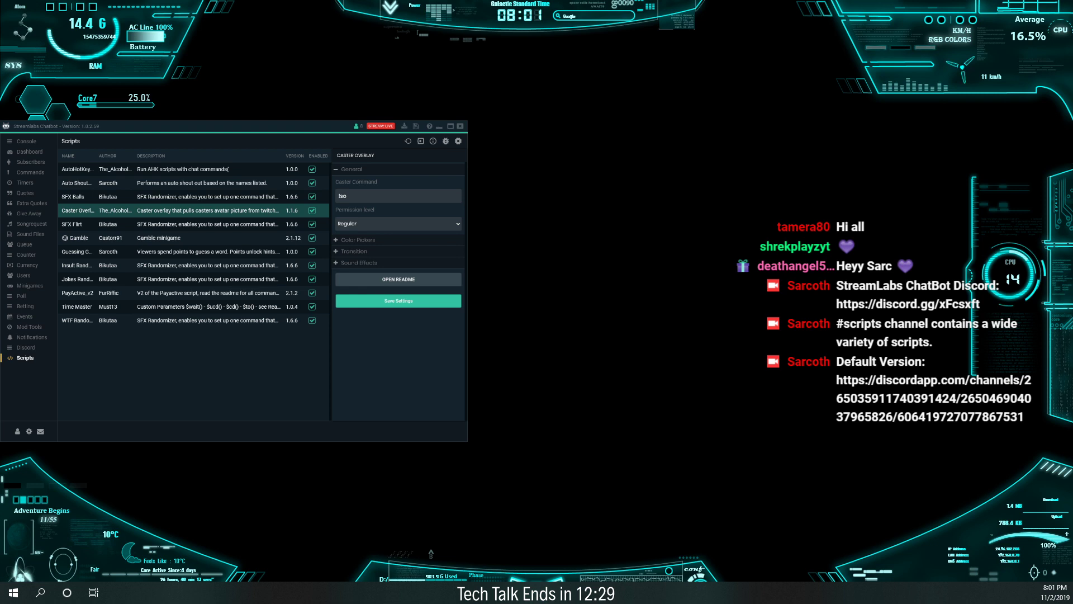
Change Caster Overlay's In Transition to SlideLeft and Out Transition to SlideRight.
click(358, 240)
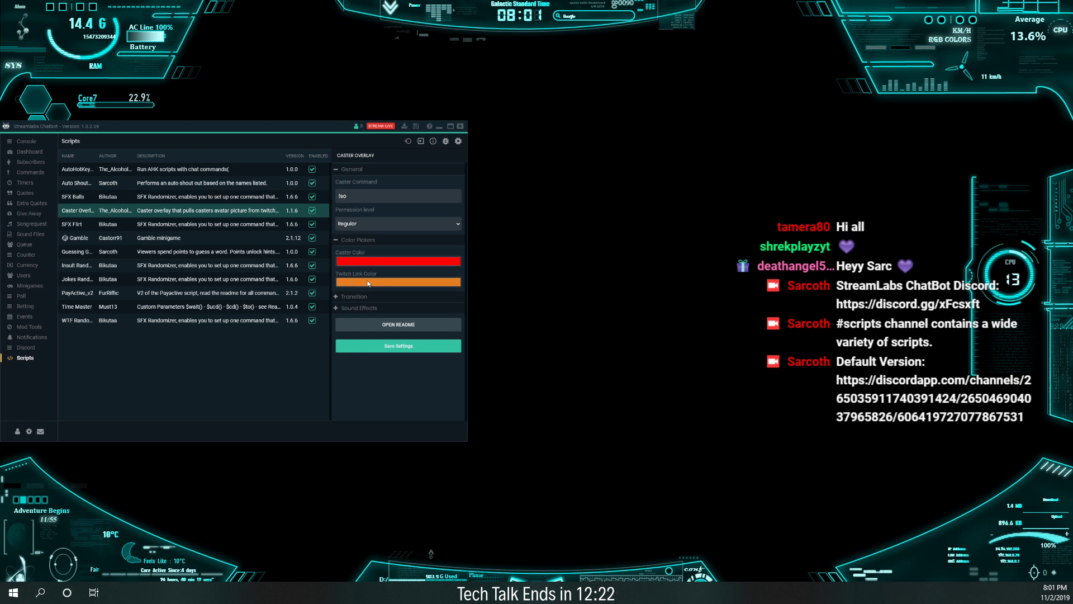
click(337, 298)
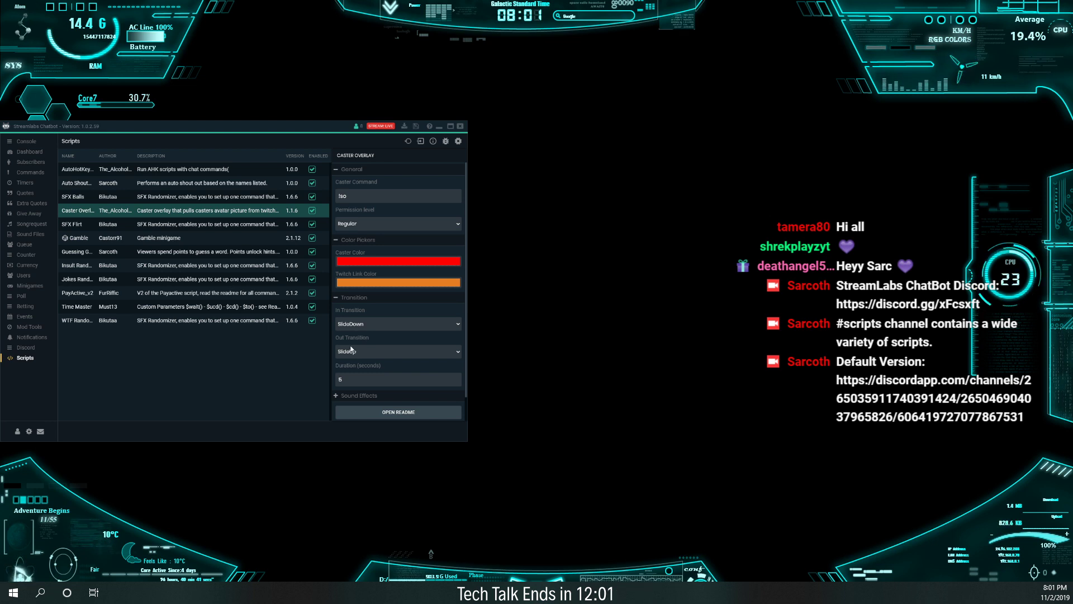
key(Down)
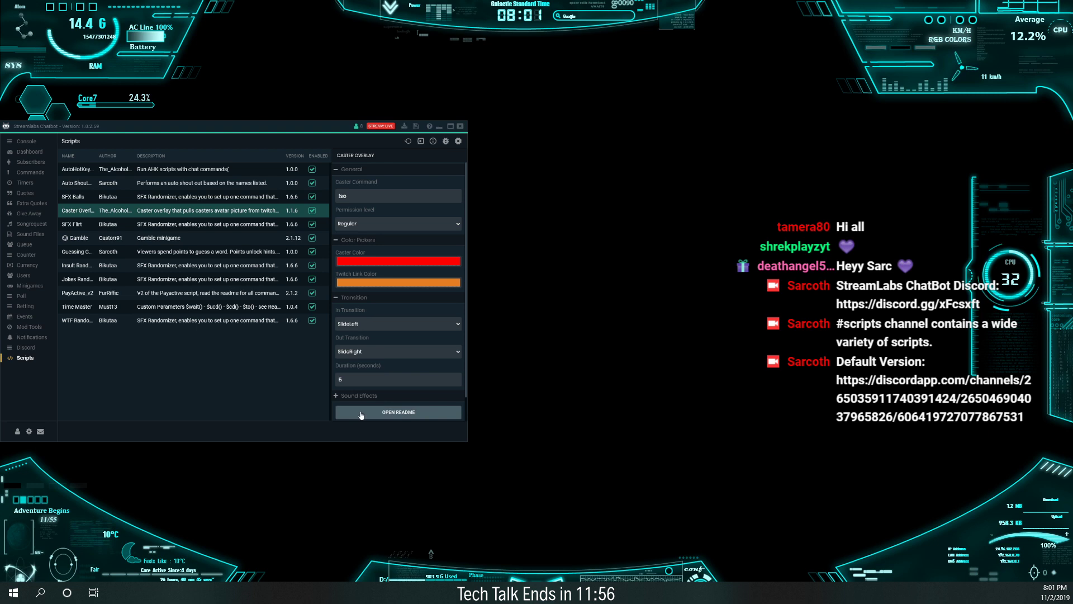
key(Down)
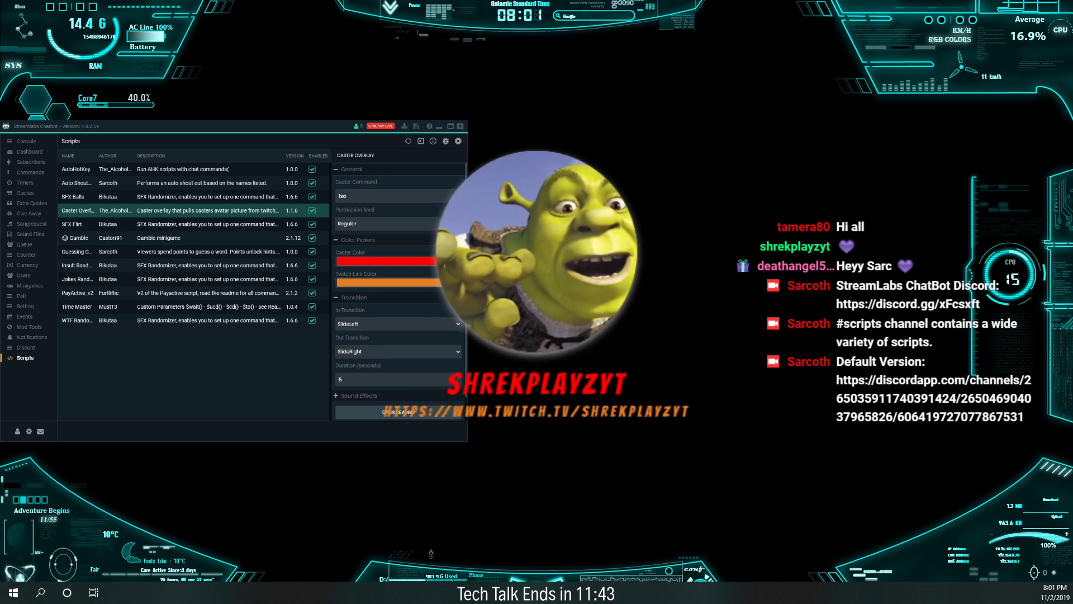
Save the Caster Overlay settings with the SlideLeft/SlideRight transitions.
scroll(398, 291, down, 1)
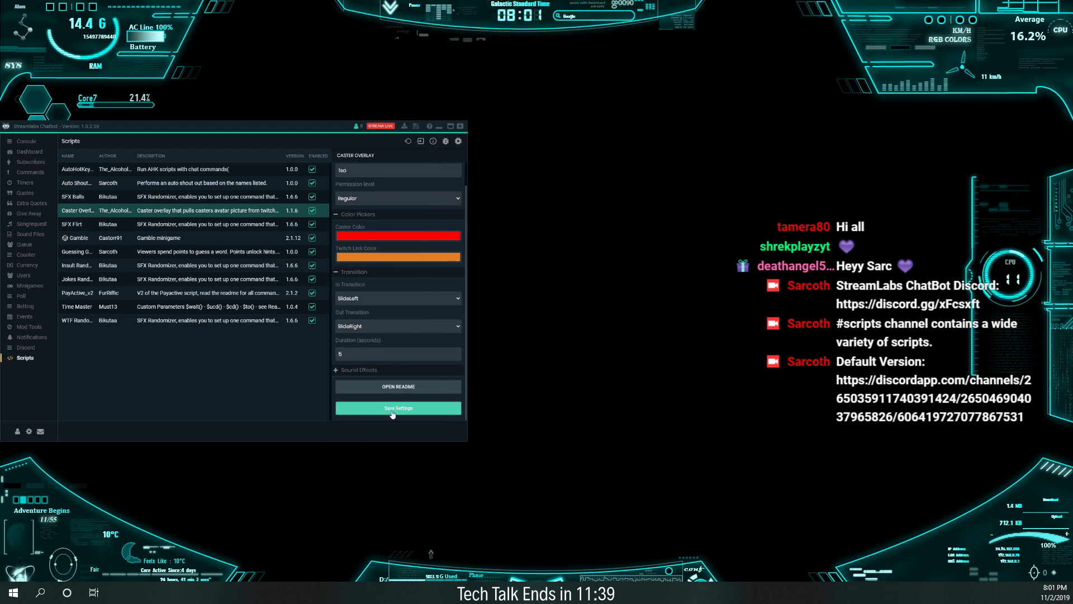
click(392, 412)
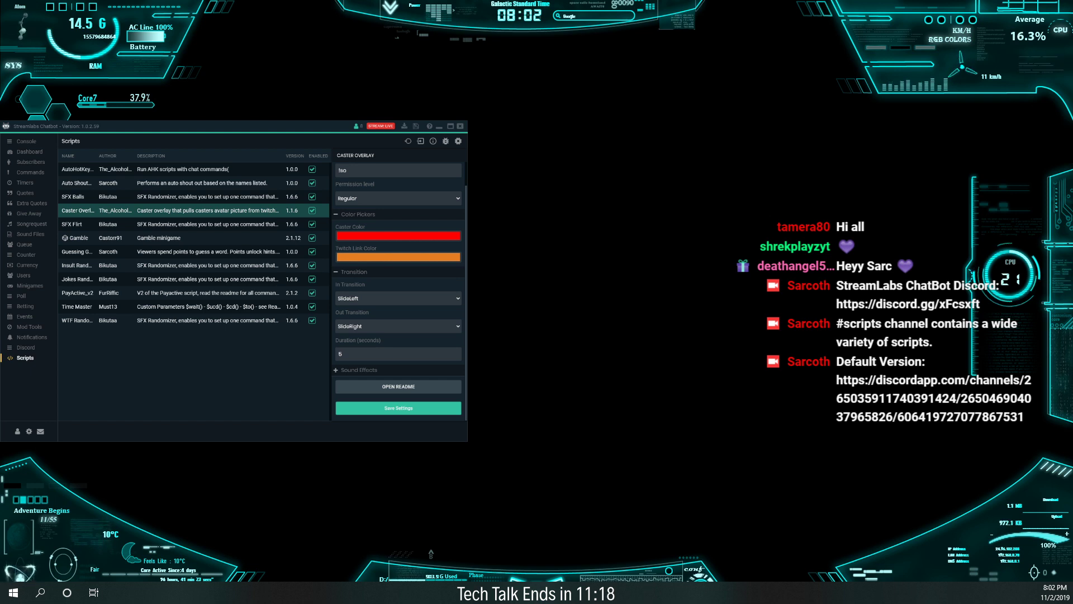
Expand the Sound Effects section and reload the scripts list.
click(359, 370)
scroll(376, 299, down, 2)
scroll(376, 299, up, 1)
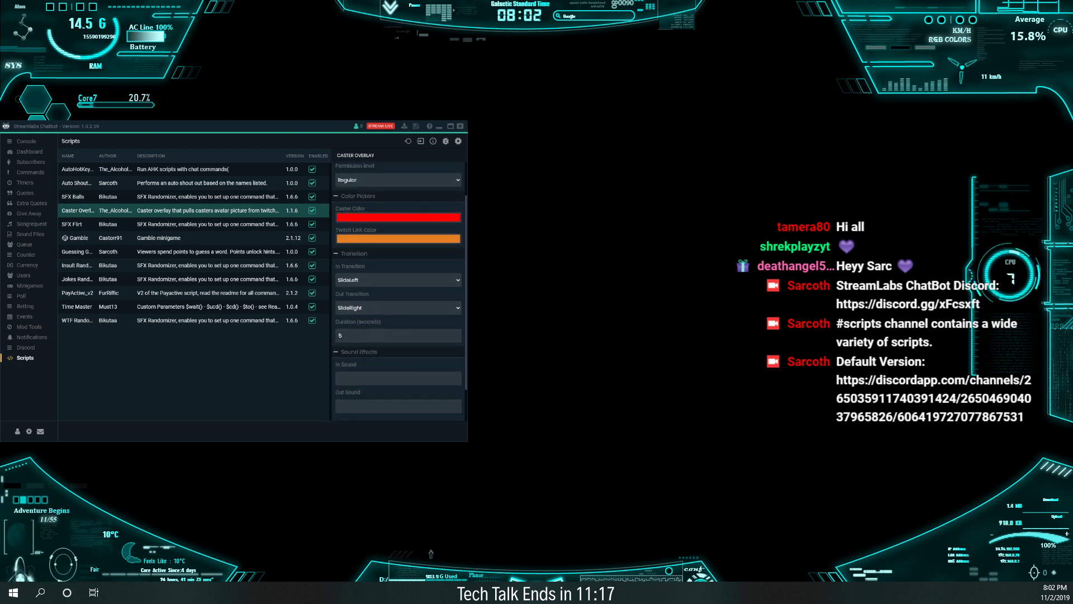
click(408, 141)
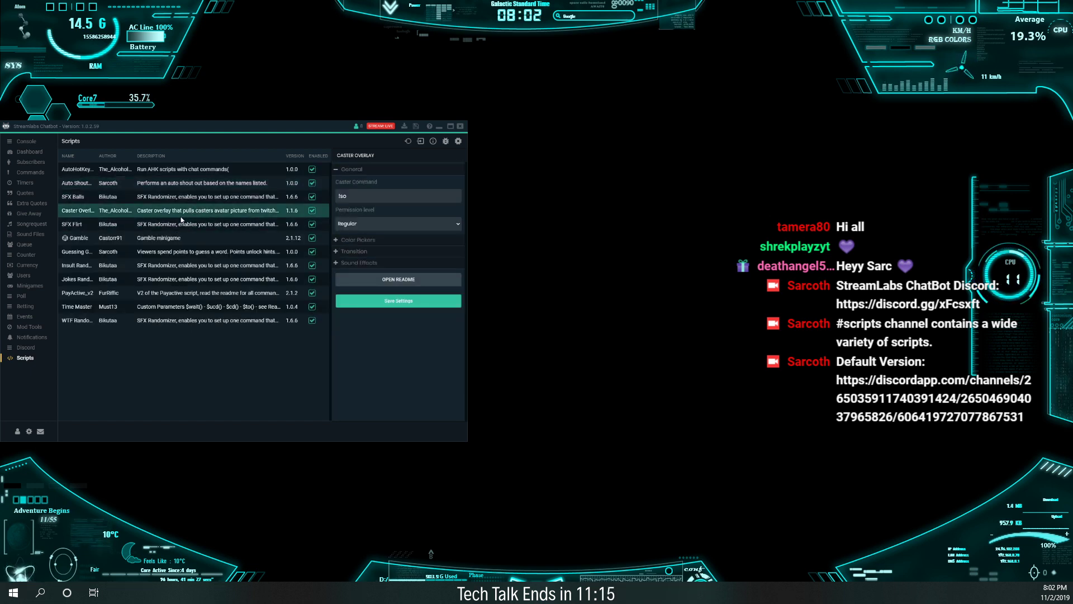
Confirm transitions are still SlideLeft/SlideRight and In Sound and Out Sound are empty.
click(337, 252)
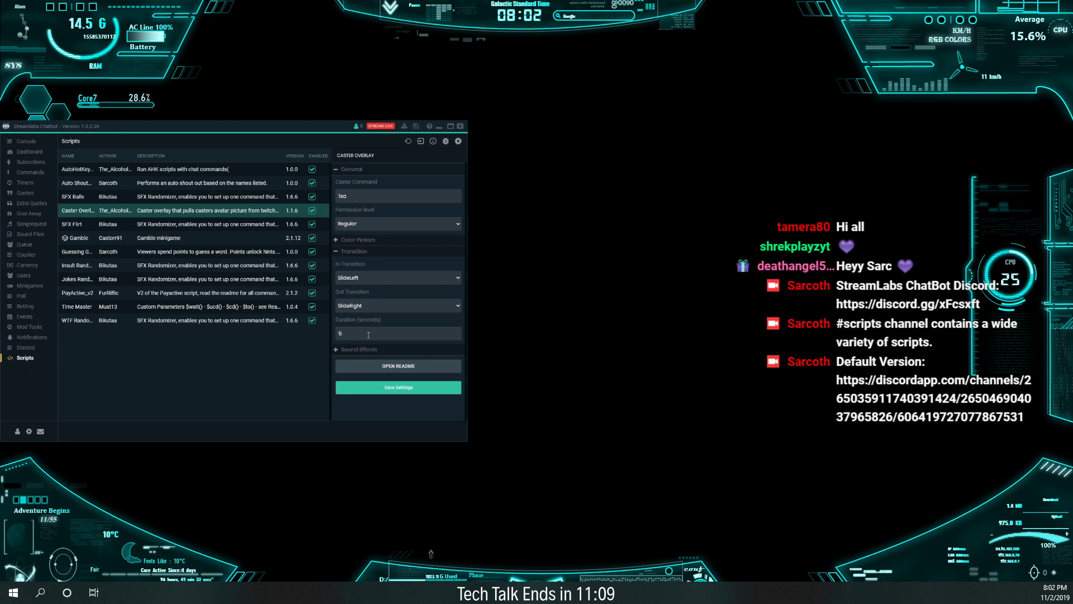
click(337, 350)
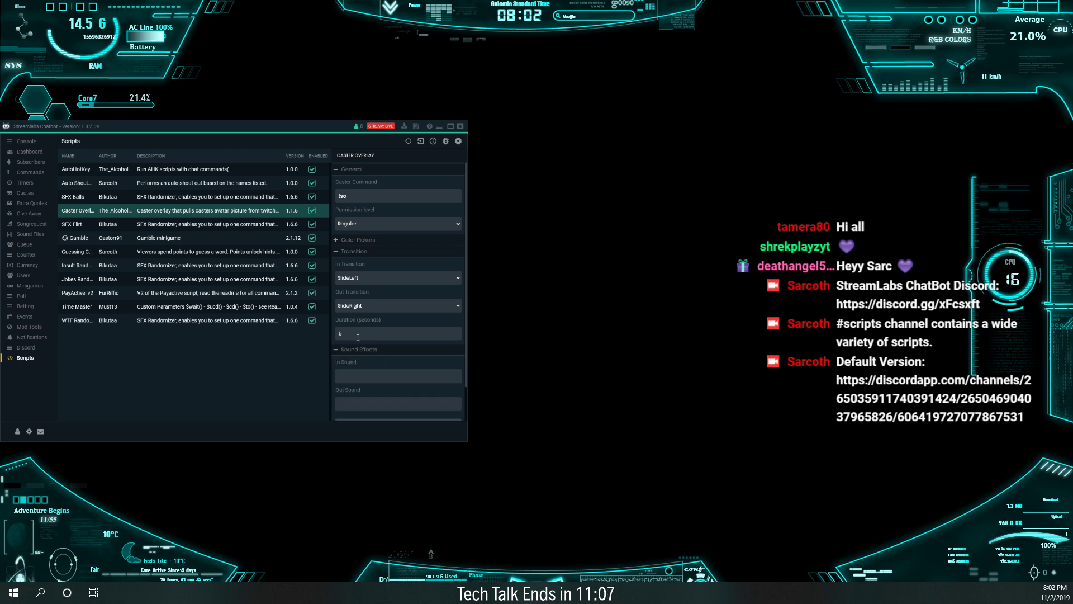
scroll(358, 337, down, 1)
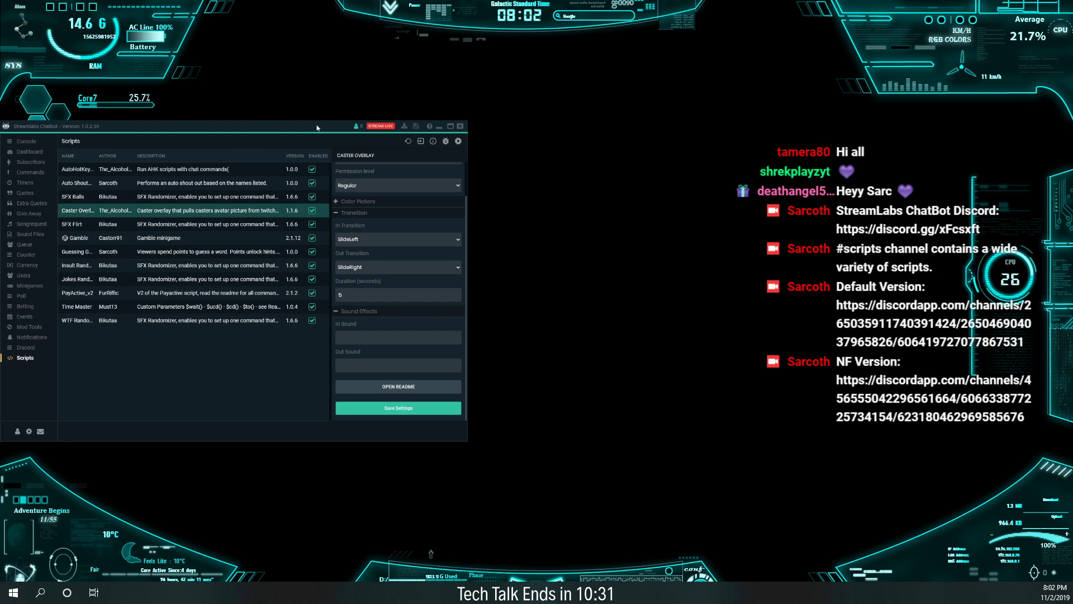
Open Global Script Settings and browse for the Python 2.7.13 directory folder.
click(459, 143)
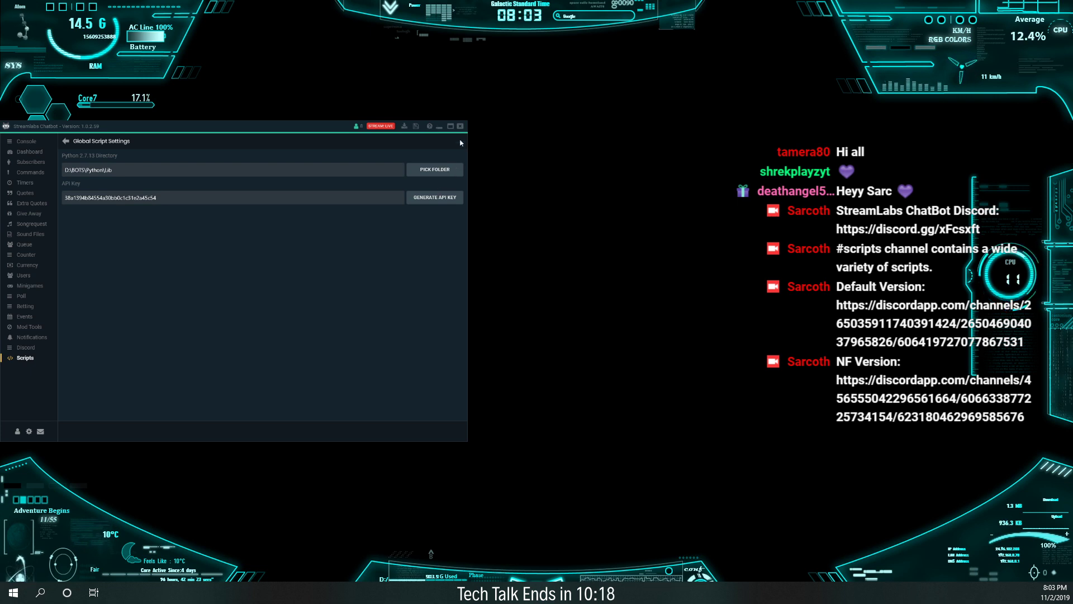
click(449, 168)
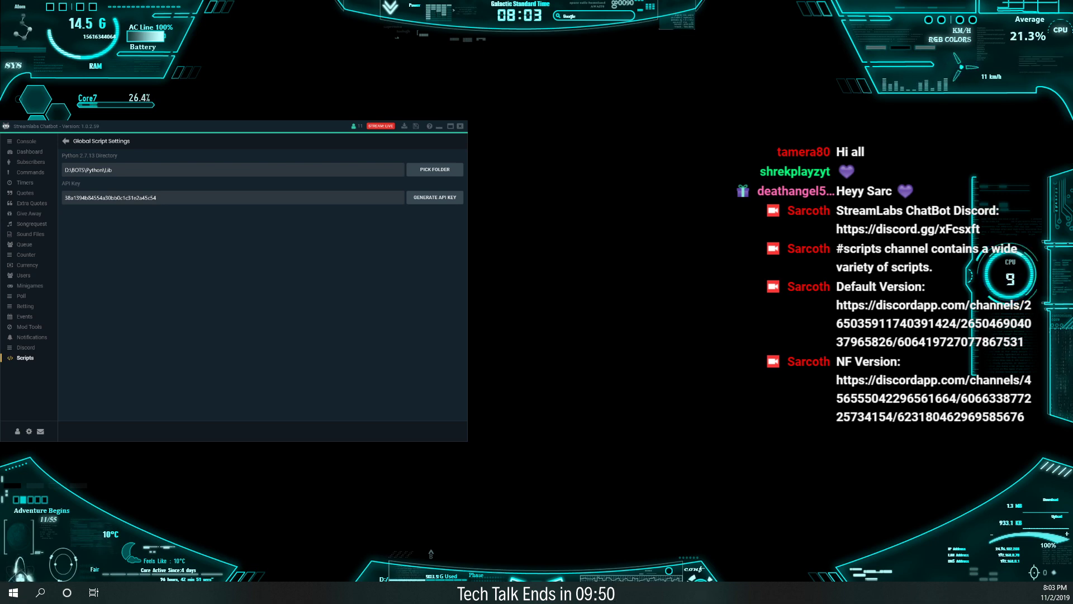
Place the Scripts folder window over the chat and check the script folders' infotips.
mouse_move(783, 257)
mouse_down()
mouse_move(606, 163)
mouse_move(554, 180)
mouse_move(783, 176)
mouse_move(795, 129)
mouse_up()
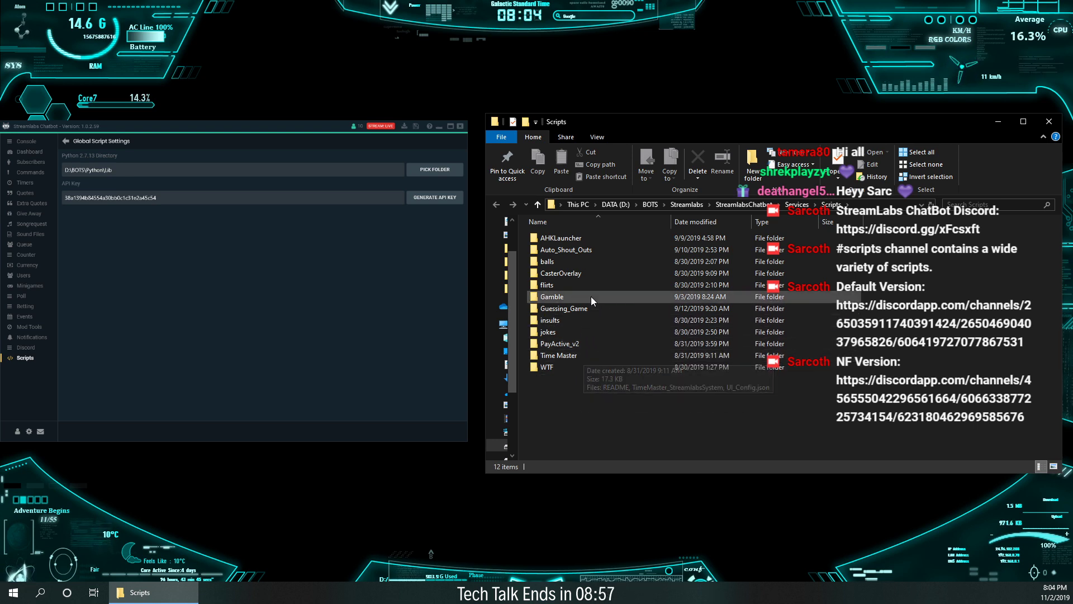
mouse_move(592, 309)
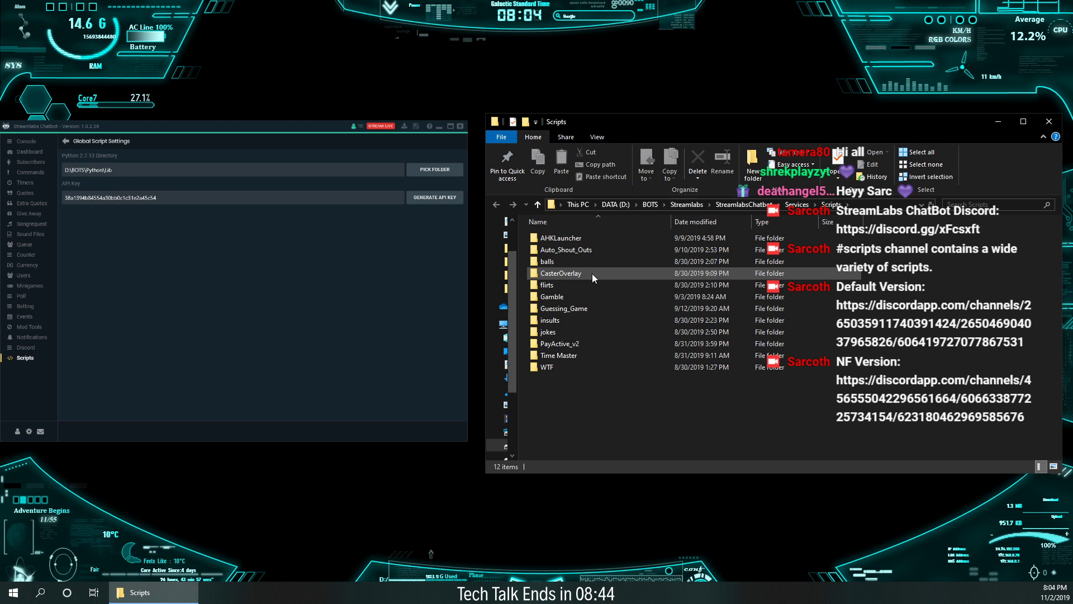
mouse_move(592, 273)
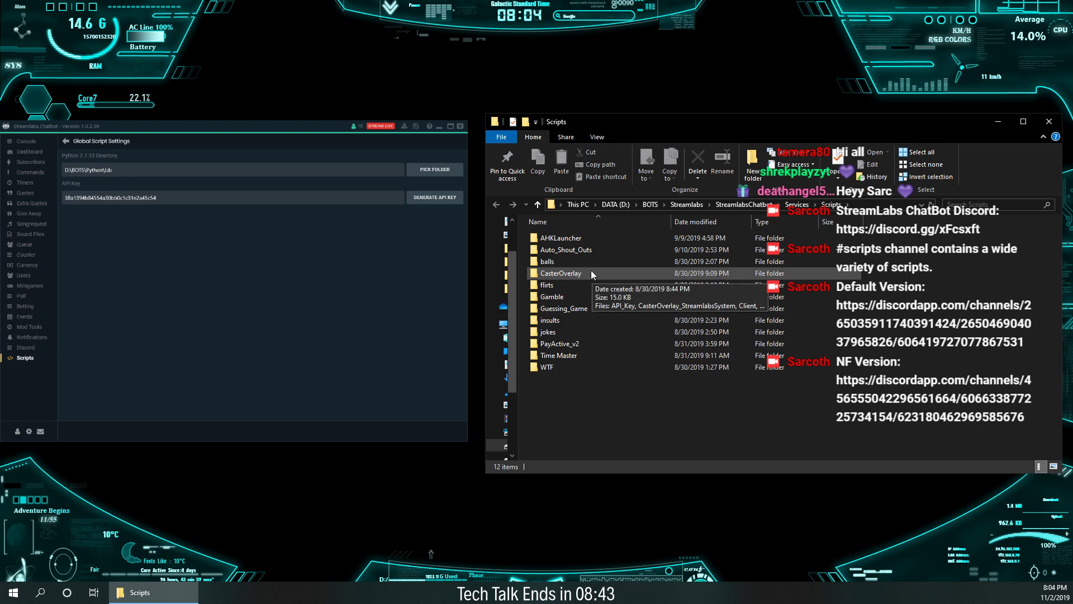
mouse_move(605, 250)
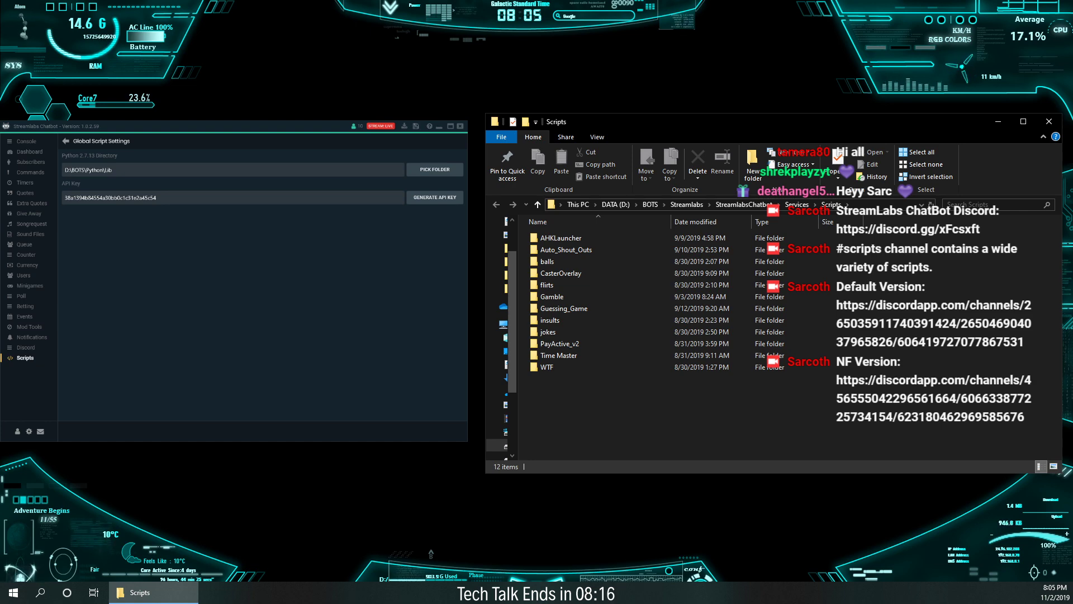
Return to the Scripts list and bring the Scripts folder window forward.
click(66, 142)
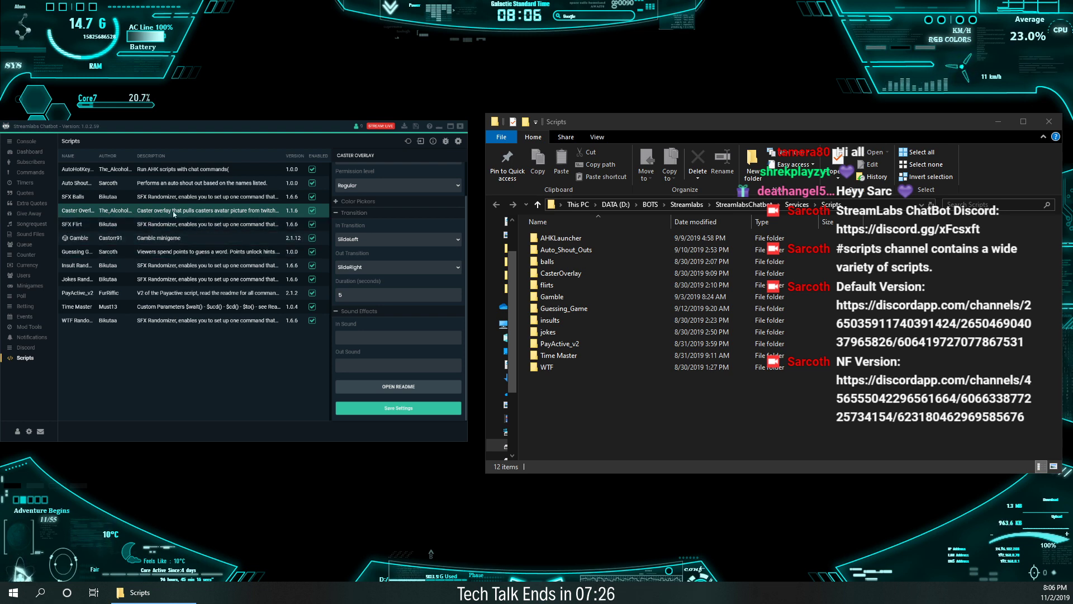
click(679, 434)
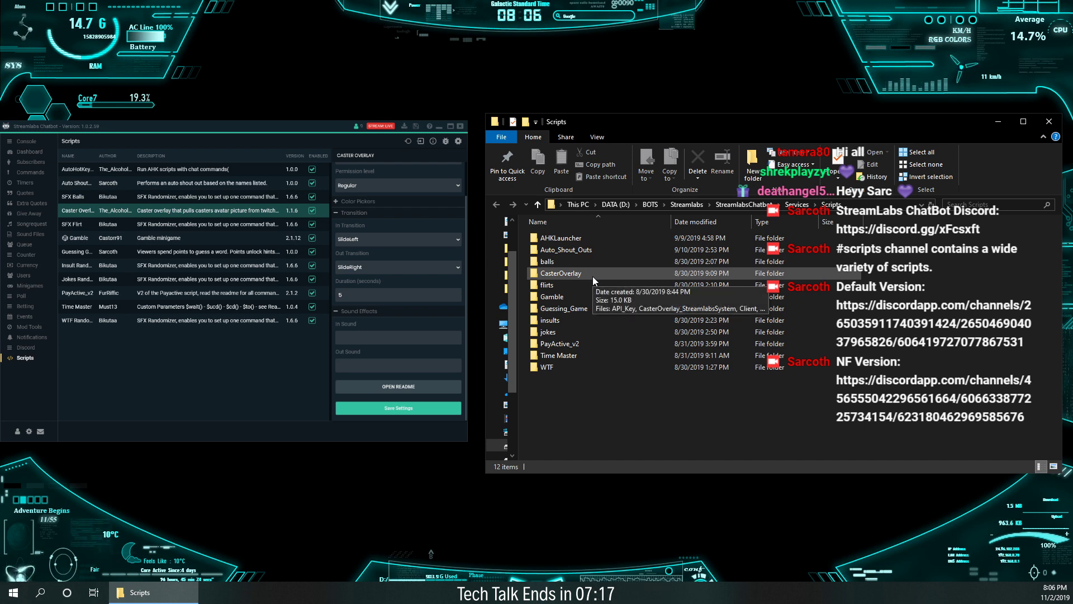
scroll(398, 235, up, 2)
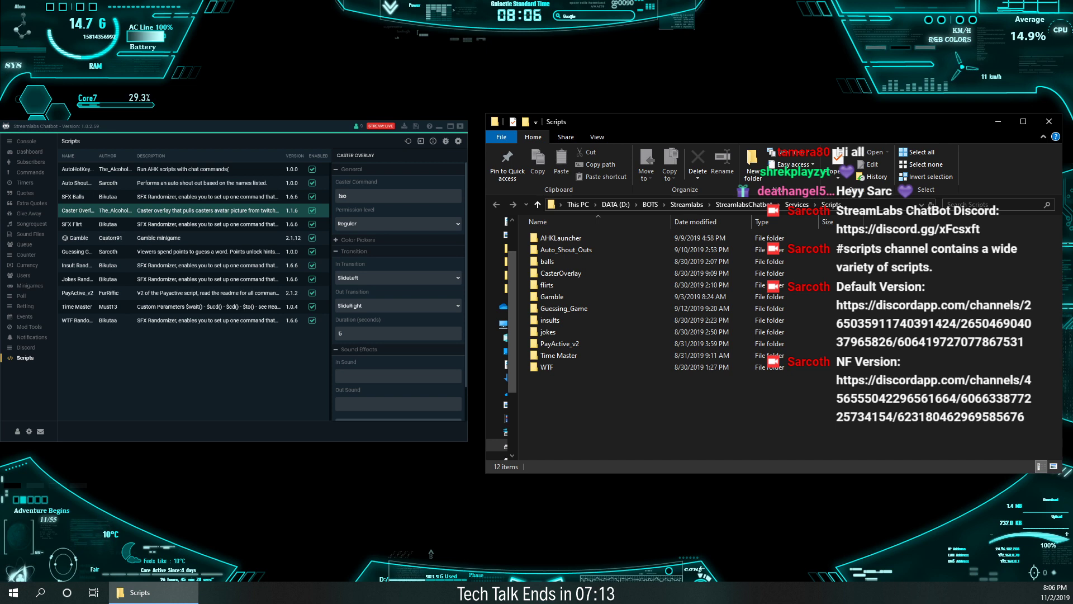
Review the Caster Overlay settings, then collapse the General and Transition sections.
click(361, 305)
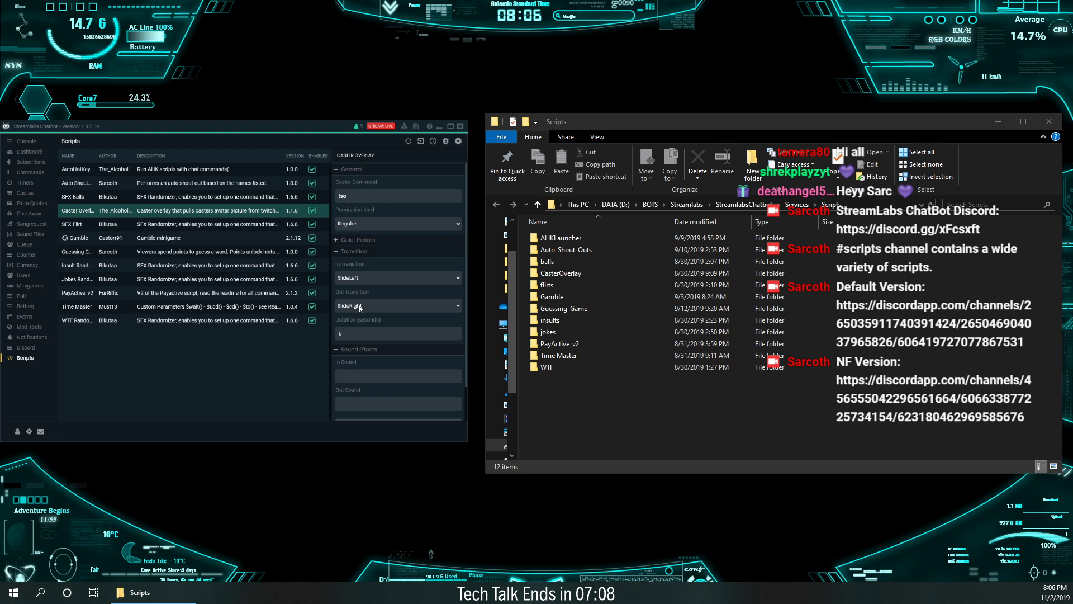
scroll(371, 305, up, 2)
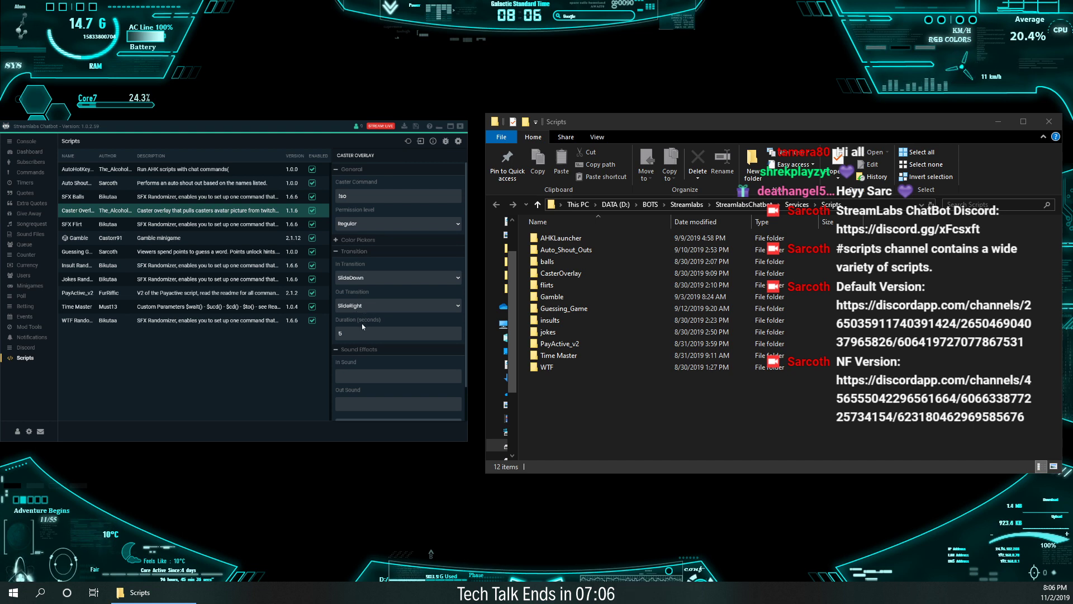
scroll(362, 364, down, 2)
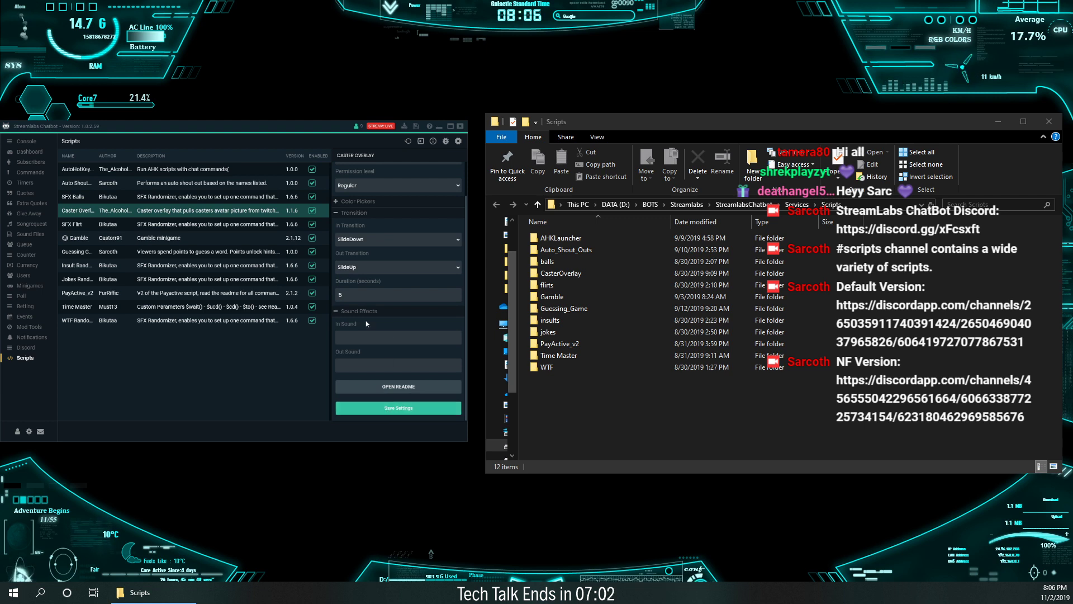
scroll(369, 308, up, 1)
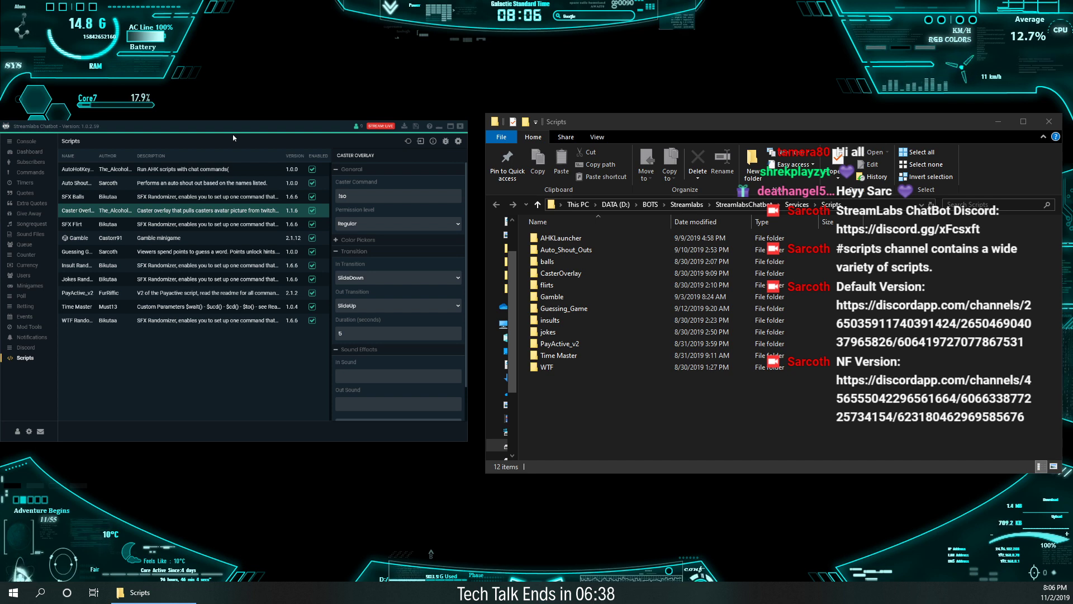
click(338, 169)
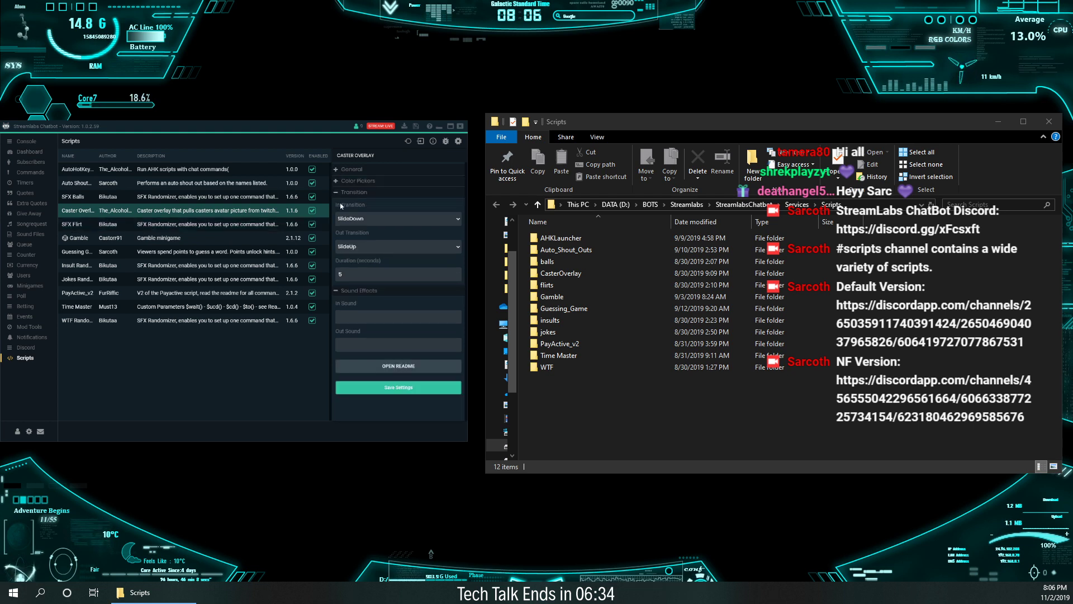
click(338, 193)
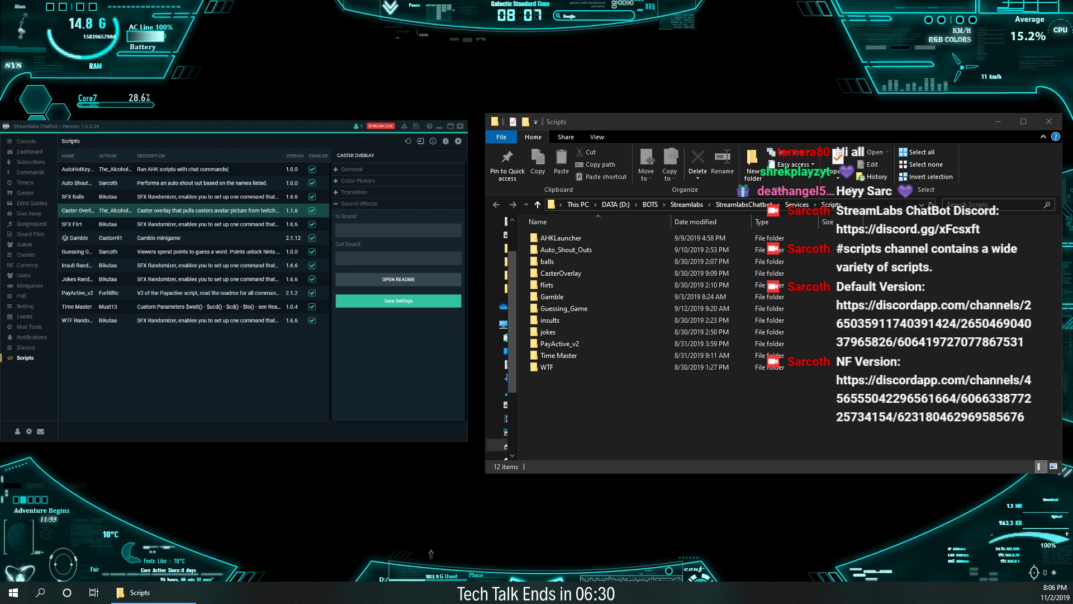
Open the CasterOverlay folder and edit CasterOverlay_StreamlabsSystem in Notepad++.
click(555, 276)
double_click(555, 276)
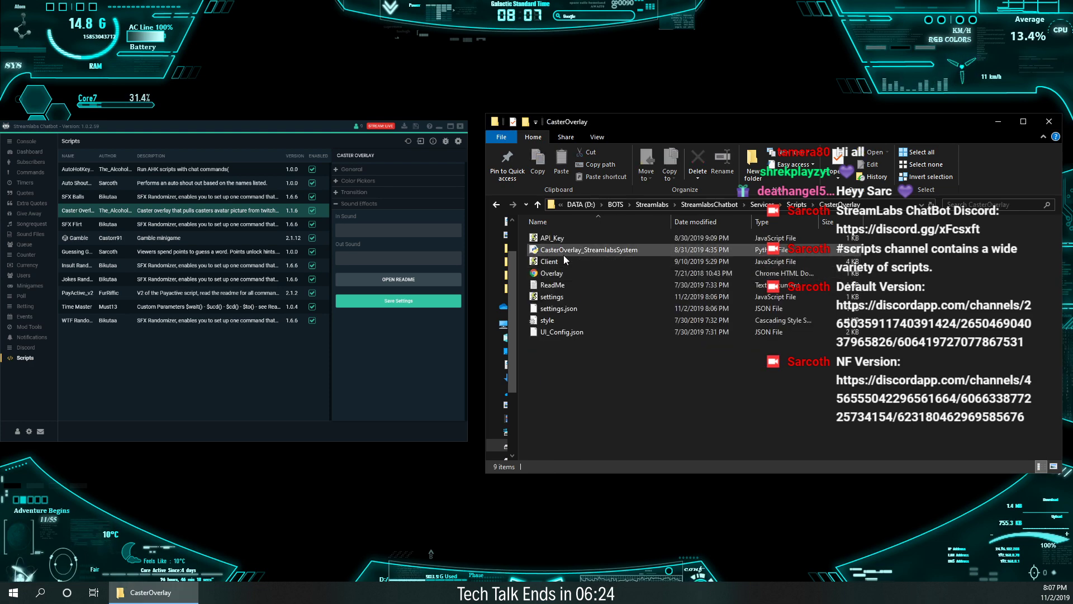
right_click(565, 254)
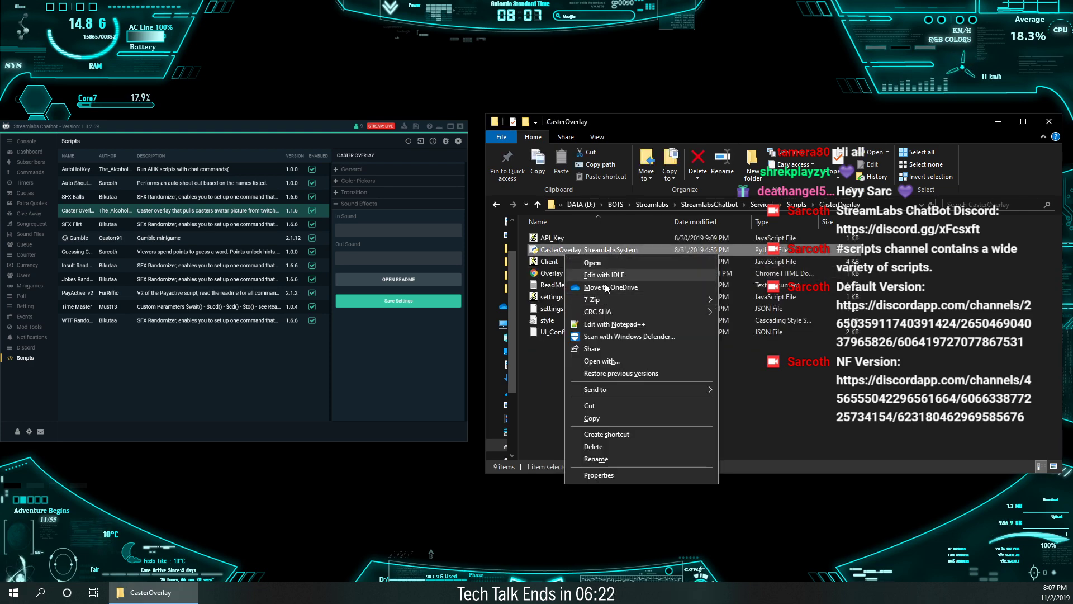
click(612, 325)
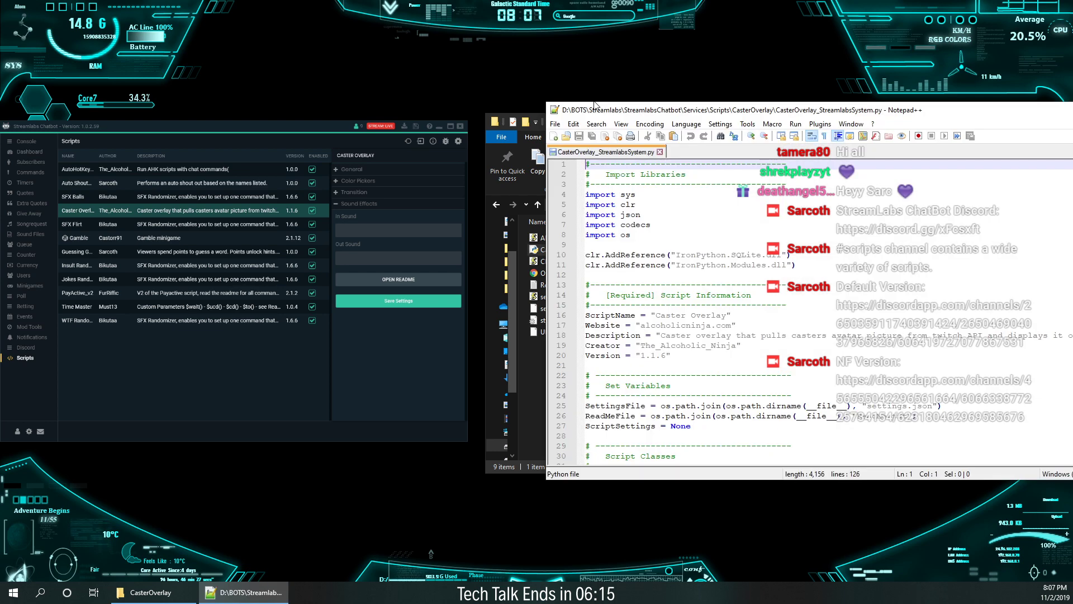
Move Notepad++ left and read through the CasterOverlay_StreamlabsSystem.py code.
drag(577, 109, 511, 113)
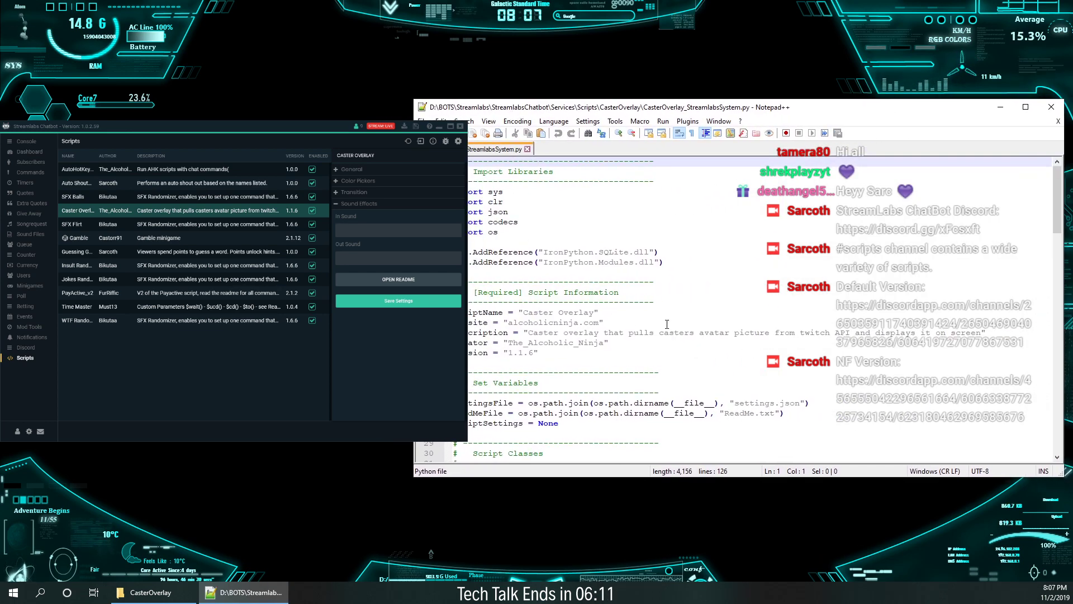
scroll(667, 306, down, 10)
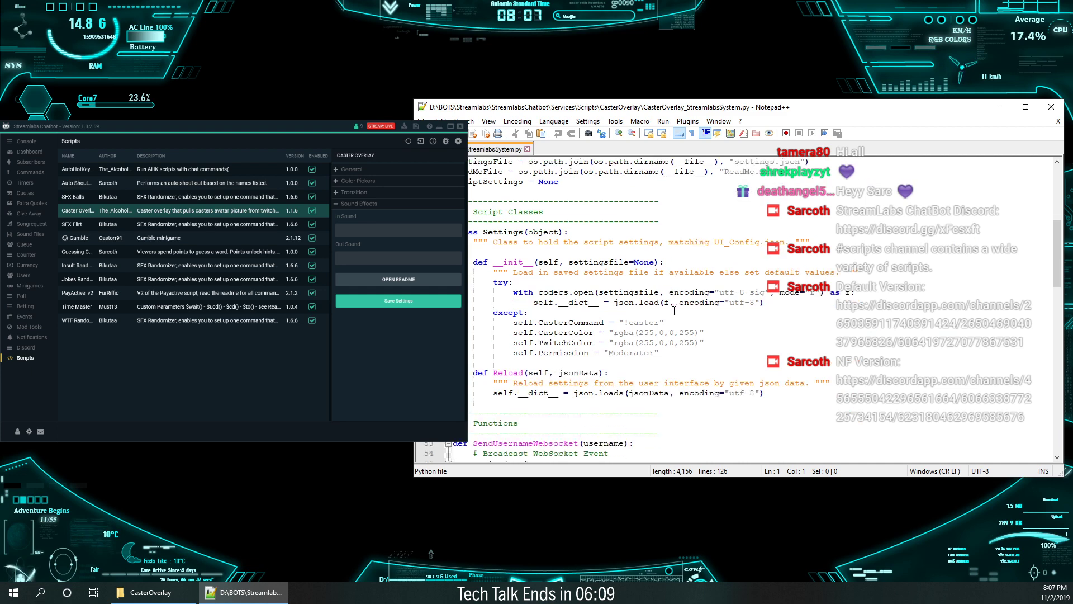
scroll(674, 311, down, 20)
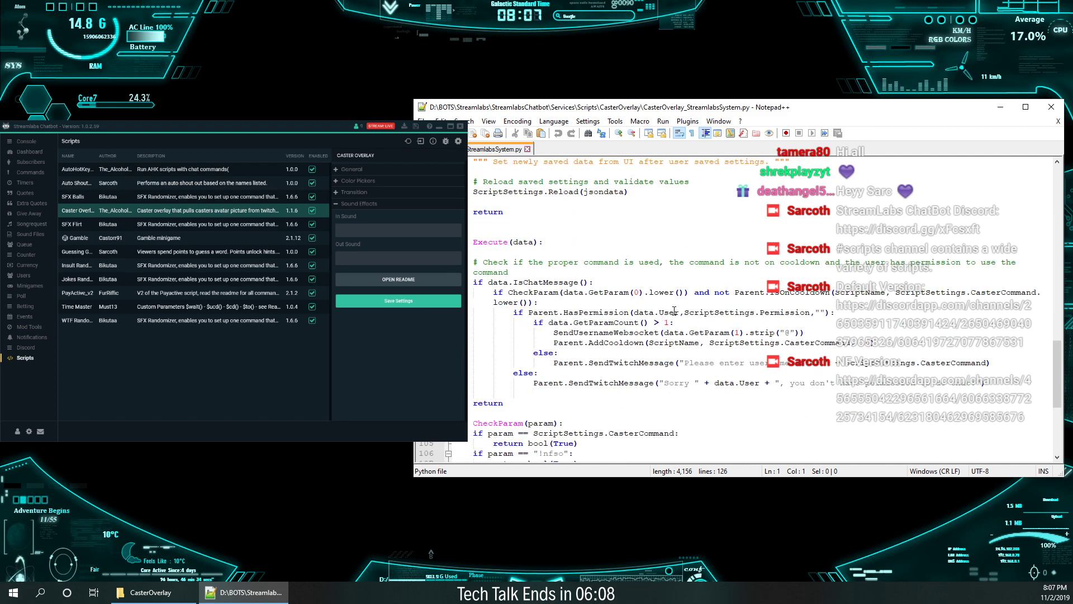
scroll(674, 311, up, 4)
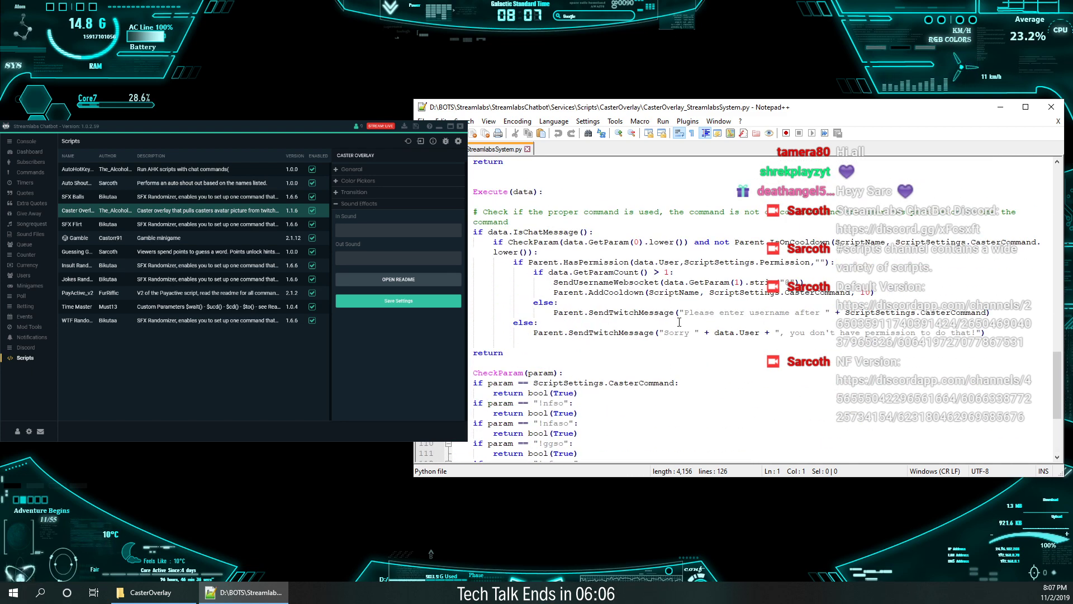
scroll(748, 359, up, 7)
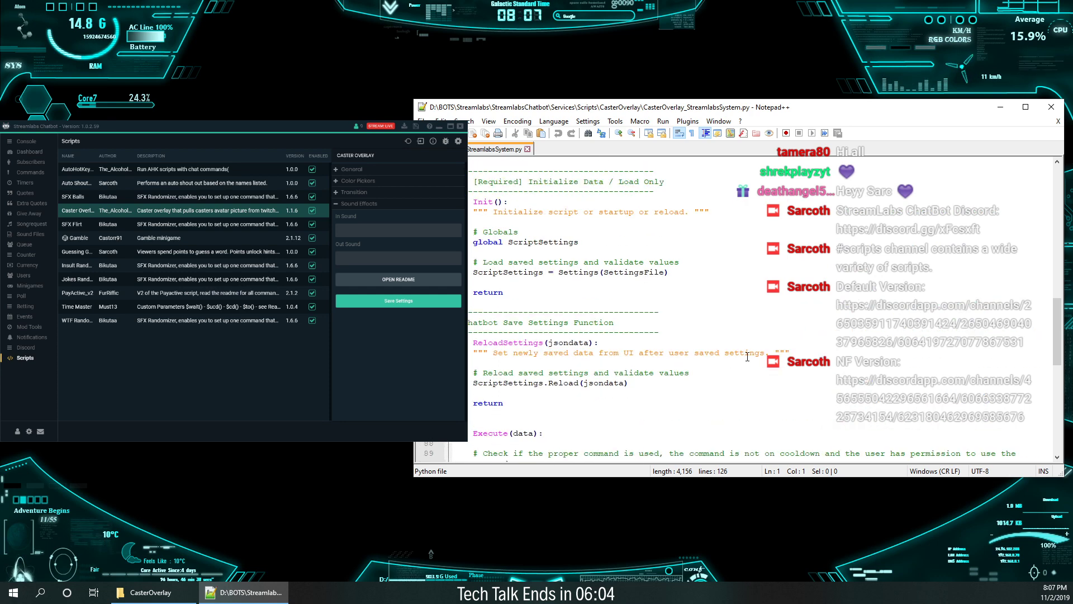
scroll(747, 358, down, 5)
scroll(747, 357, down, 7)
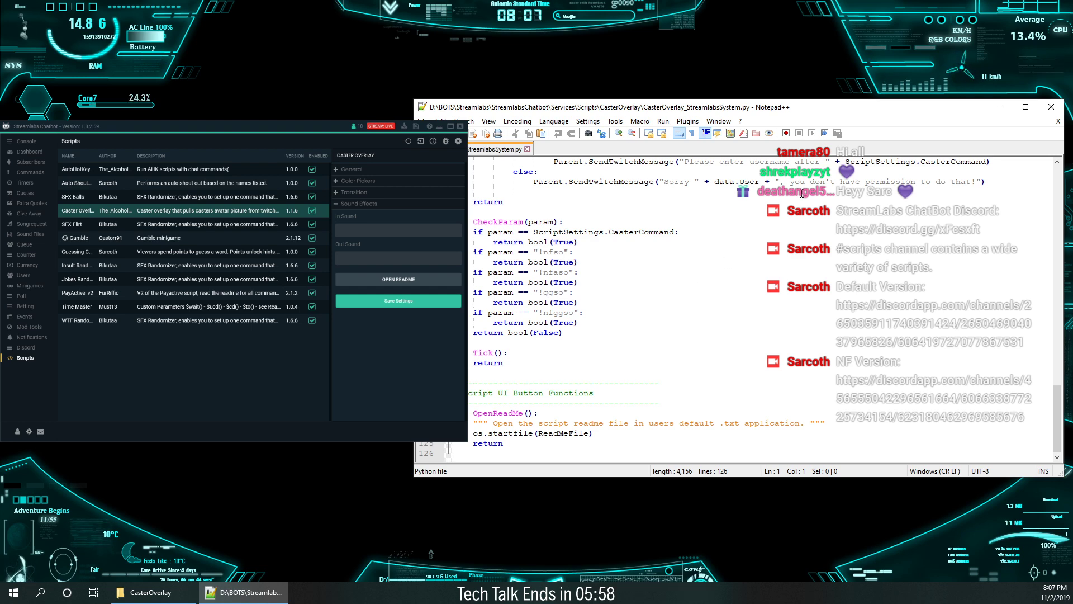
Close the script and Notepad++, then return to the Scripts folder in File Explorer.
click(527, 149)
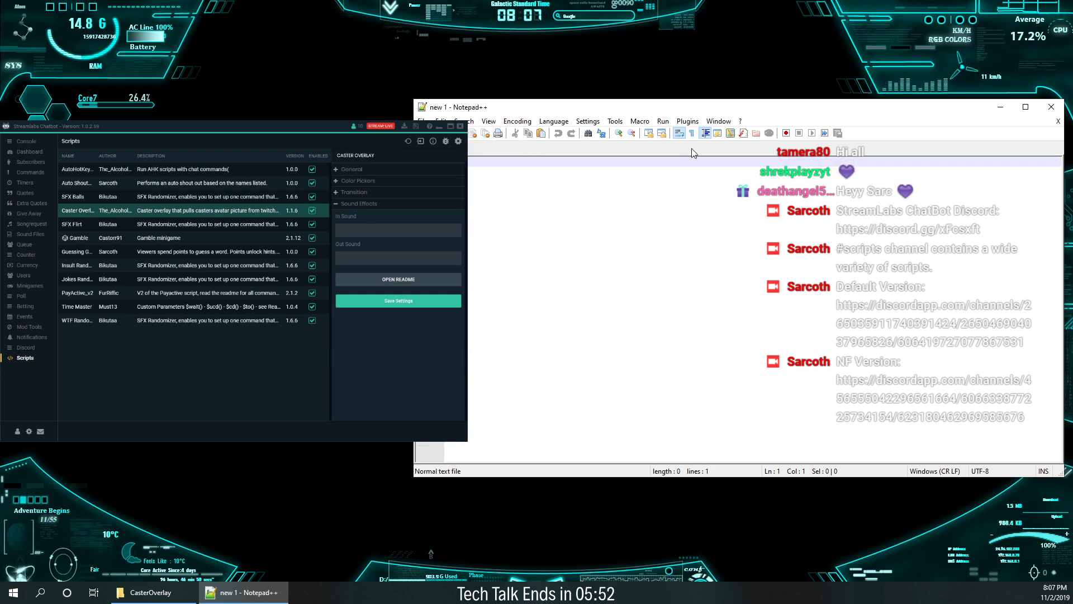
click(1042, 113)
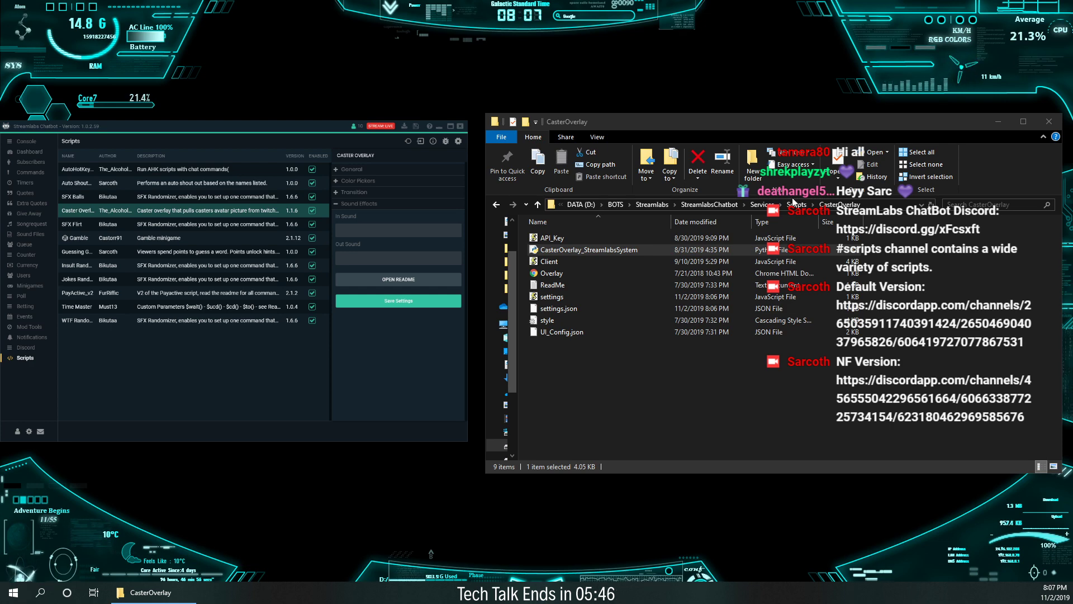
click(795, 204)
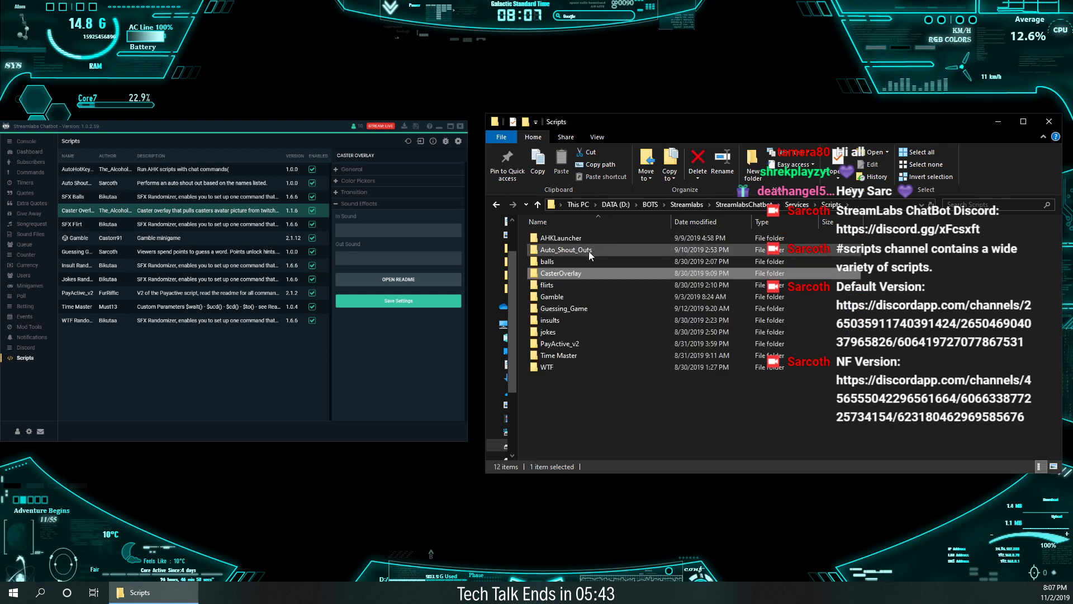